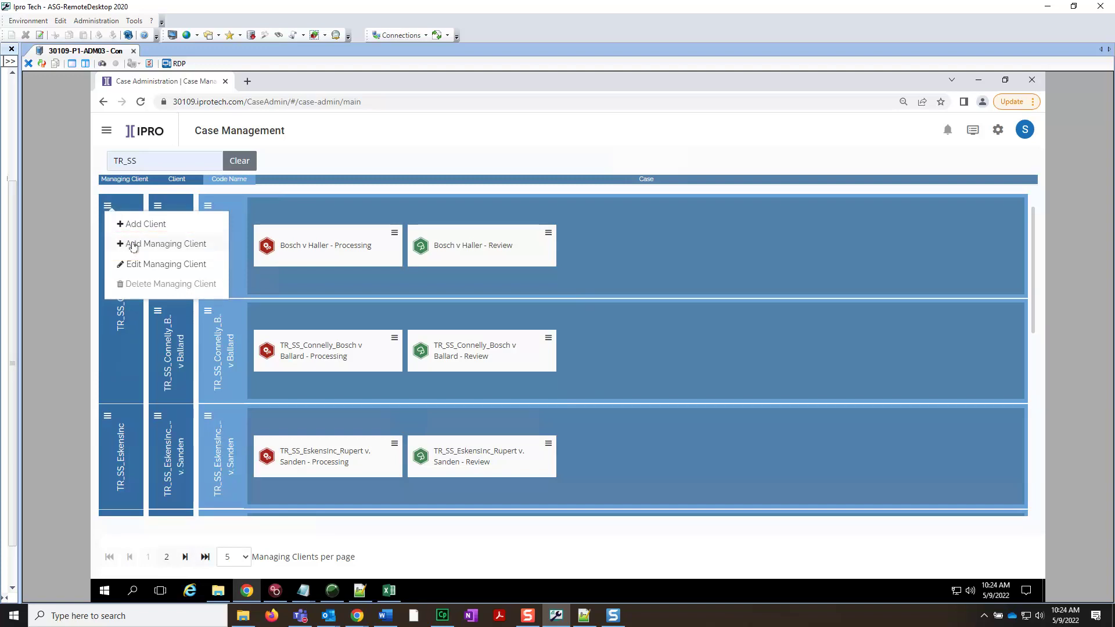
Add a managing client named TR_SS_Adams and save it.
{"action": "left_click", "coordinate": [134, 244]}
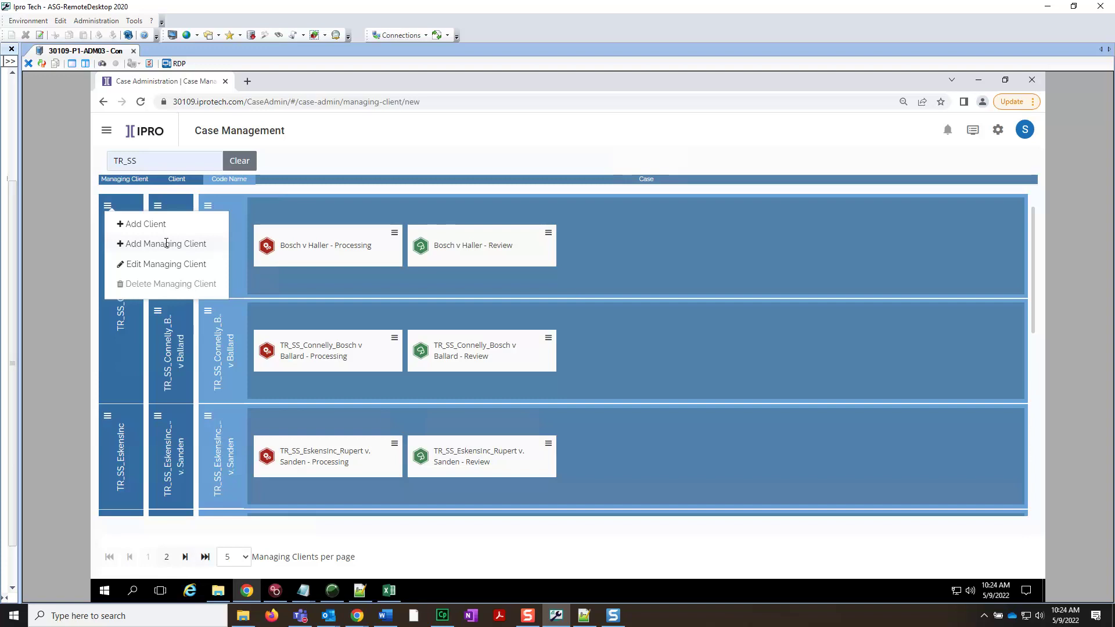
{"action": "type", "text": "TR_SS_Adams"}
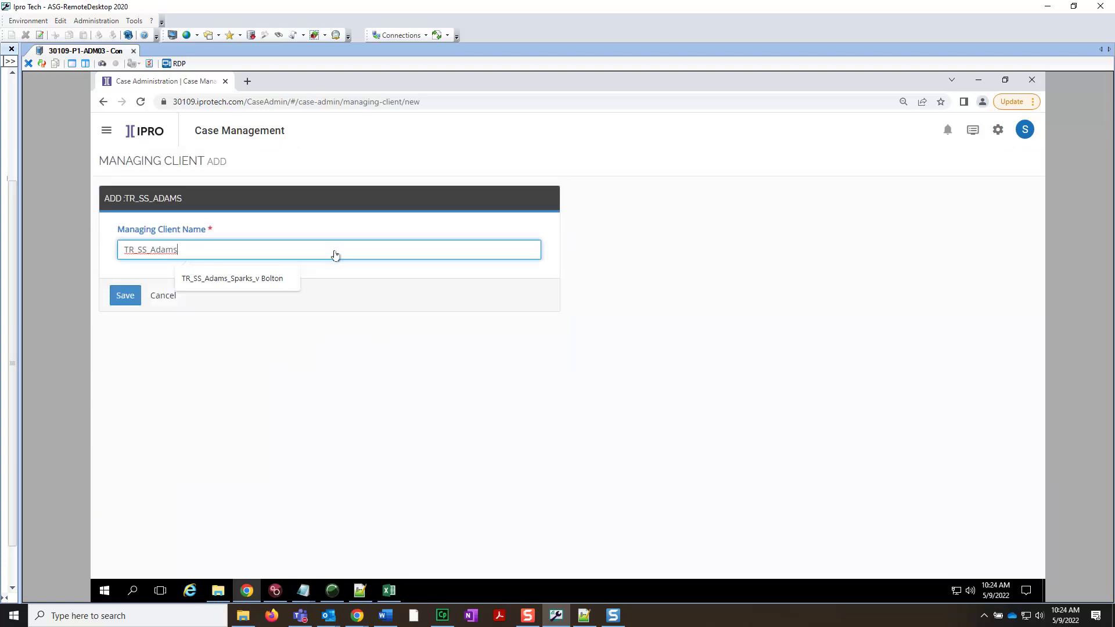
{"action": "left_click", "coordinate": [119, 298]}
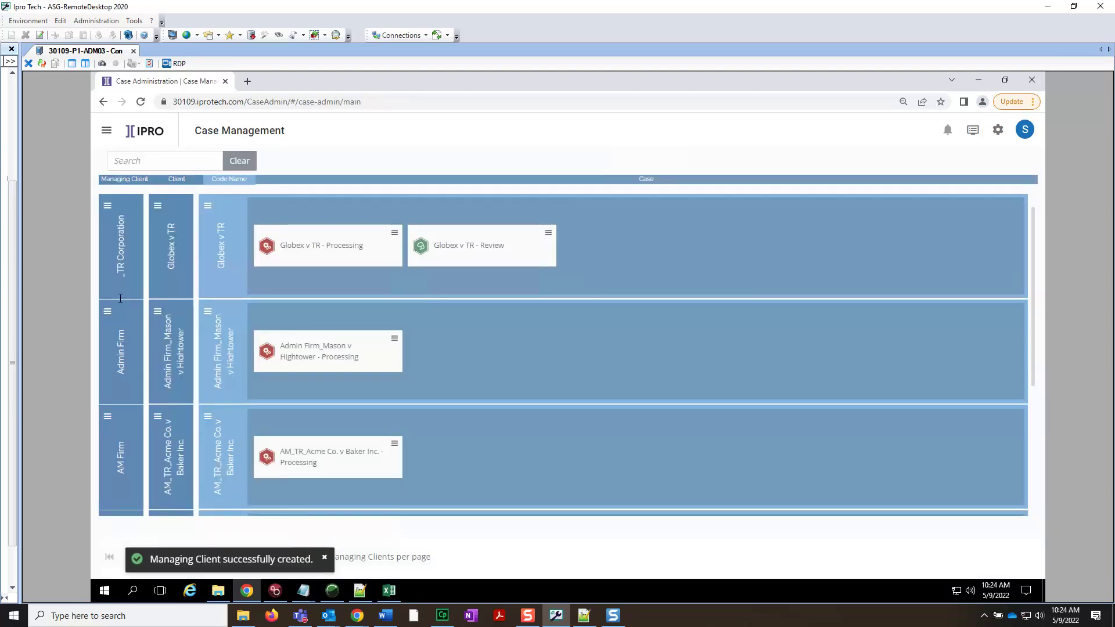
Filter the cases by TR_SS and start a new client under TR_SS_Adams named TR_SS_Adams_Sparks_v Bolton.
{"action": "left_click", "coordinate": [153, 160]}
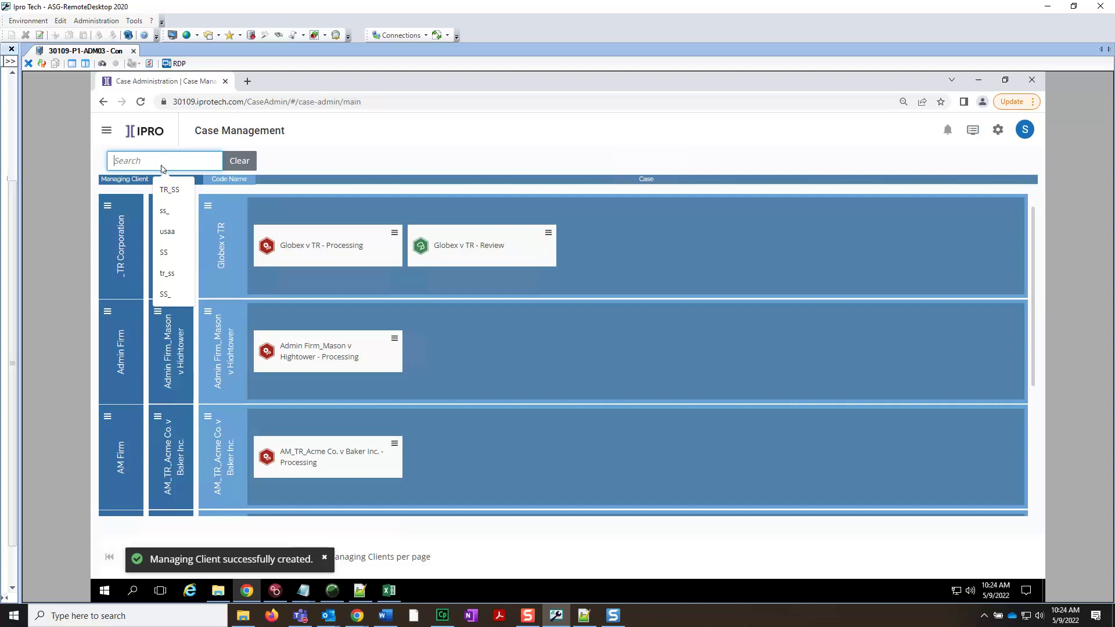
{"action": "left_click", "coordinate": [168, 190]}
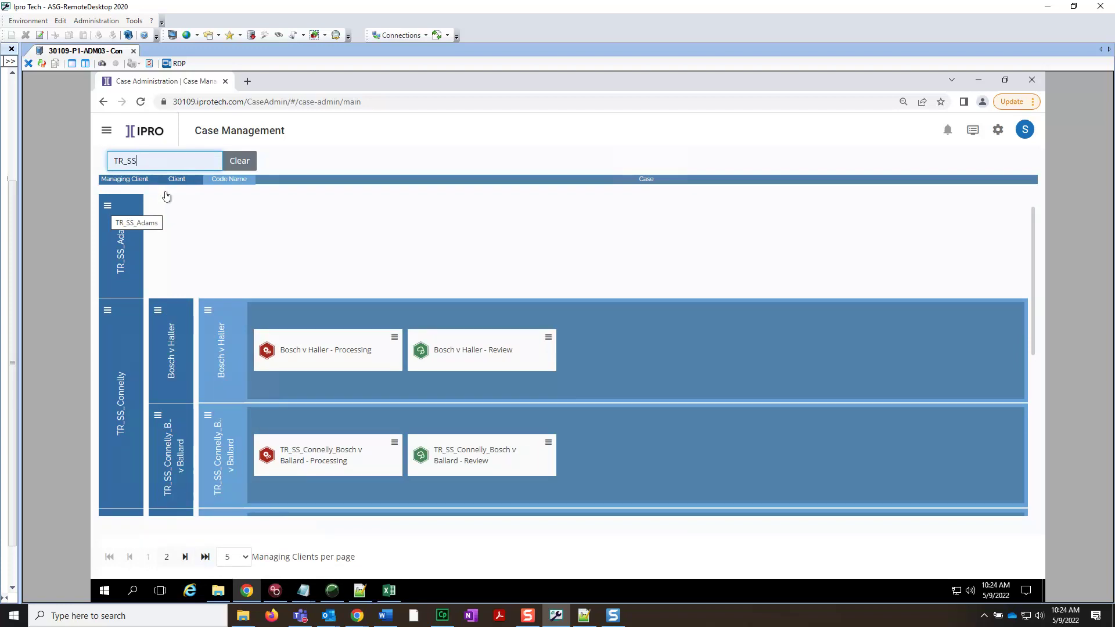
{"action": "left_click", "coordinate": [107, 207]}
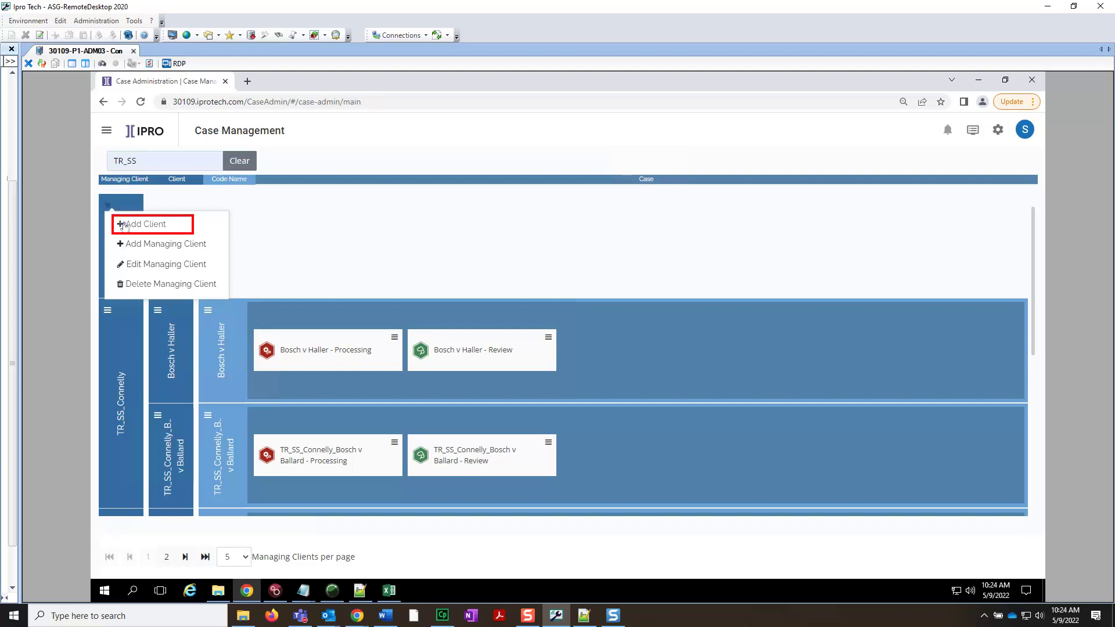
{"action": "left_click", "coordinate": [122, 226]}
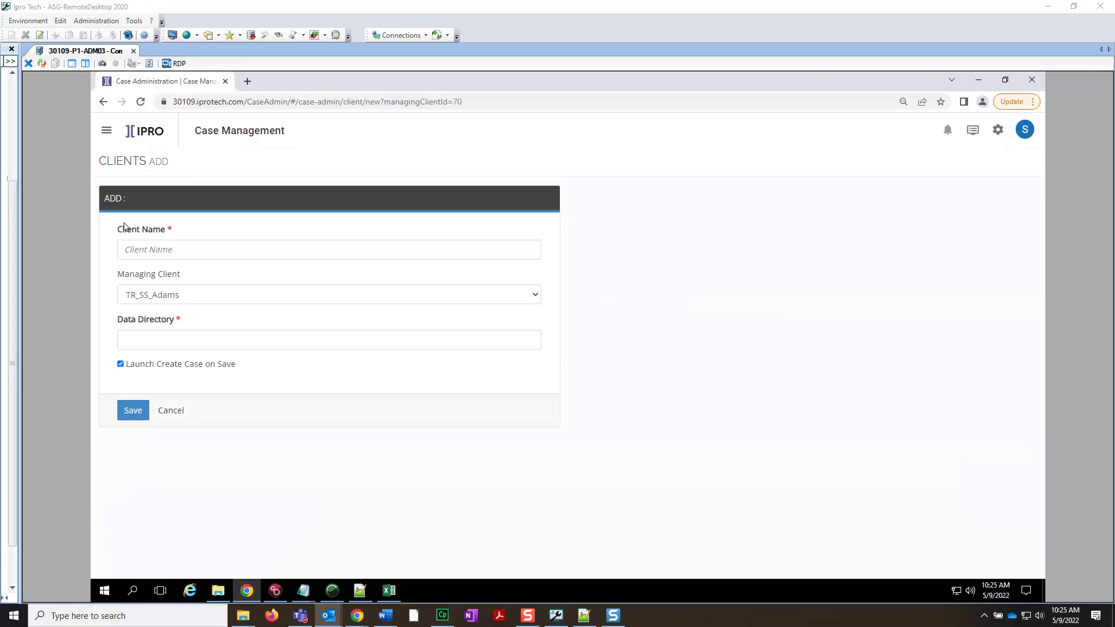
{"action": "left_click", "coordinate": [128, 253]}
{"action": "type", "text": "TR_SS_Adams_Sparks_v Bolton"}
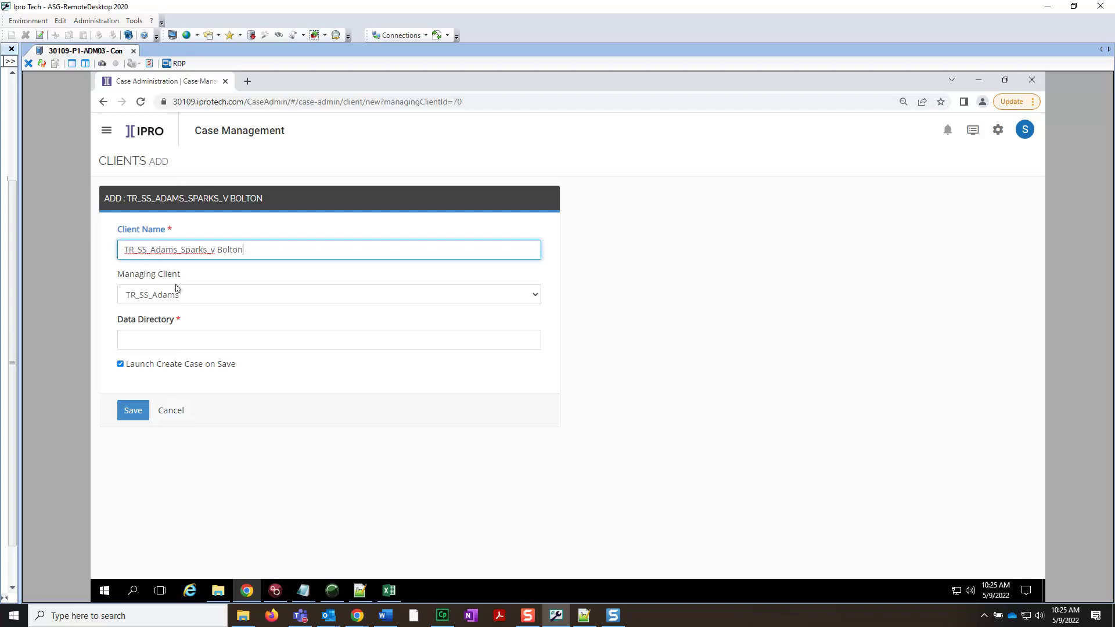
{"action": "left_click", "coordinate": [218, 590]}
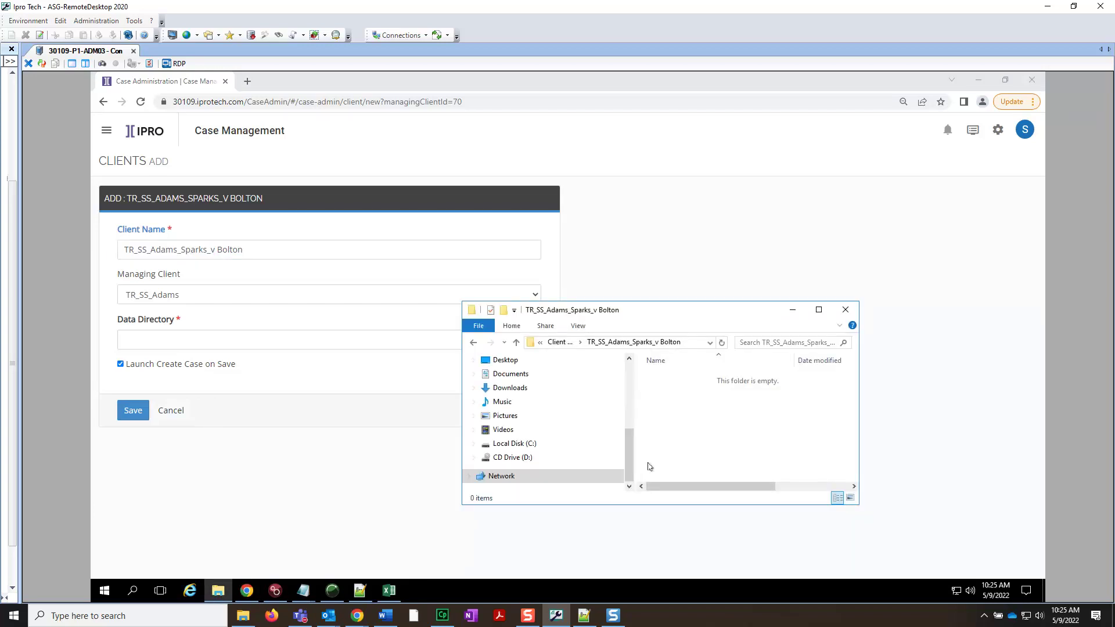
{"action": "left_click", "coordinate": [686, 344]}
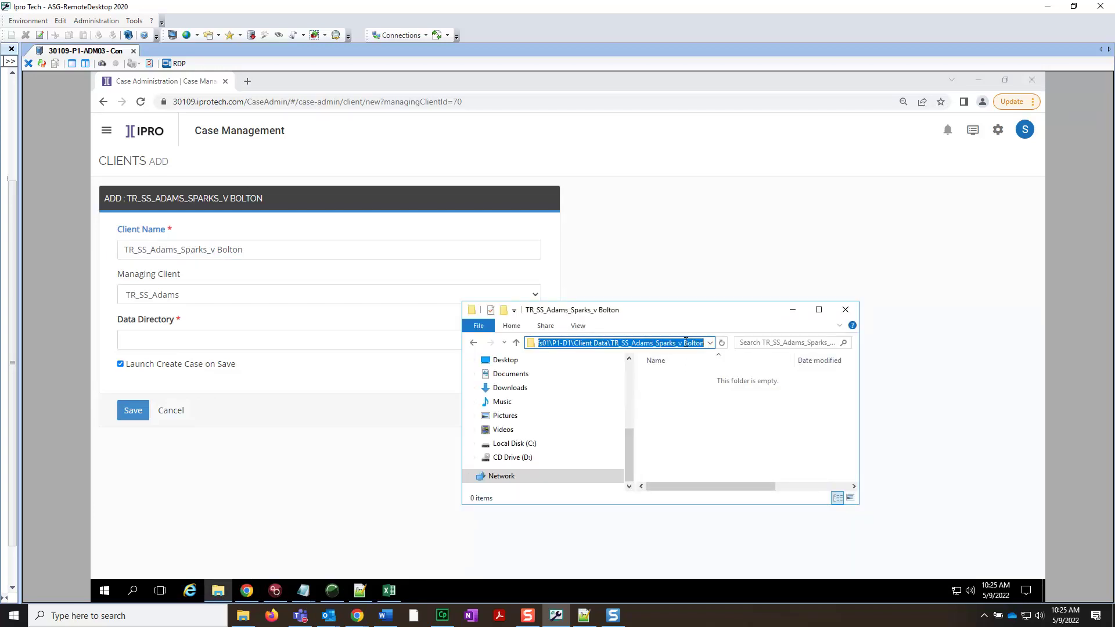
{"action": "left_click", "coordinate": [164, 334]}
{"action": "type", "text": "\\\\30109-wfs01\\P1-D1\\Client Data\\TR_SS_Adams_Sparks_v Bolton"}
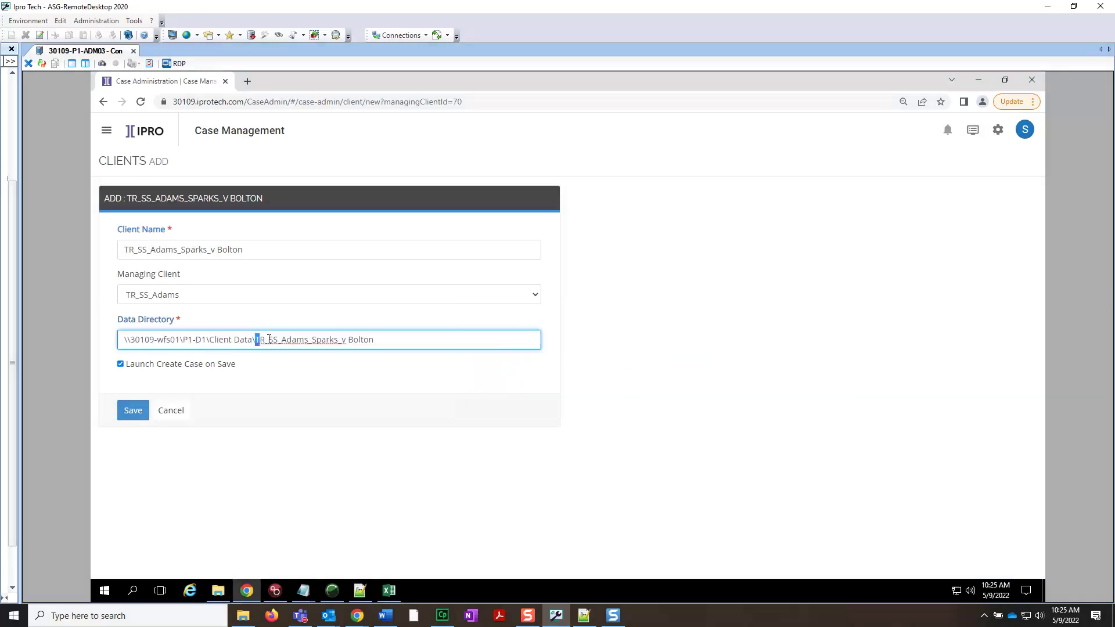
{"action": "left_click_drag", "start_coordinate": [256, 339], "coordinate": [375, 341]}
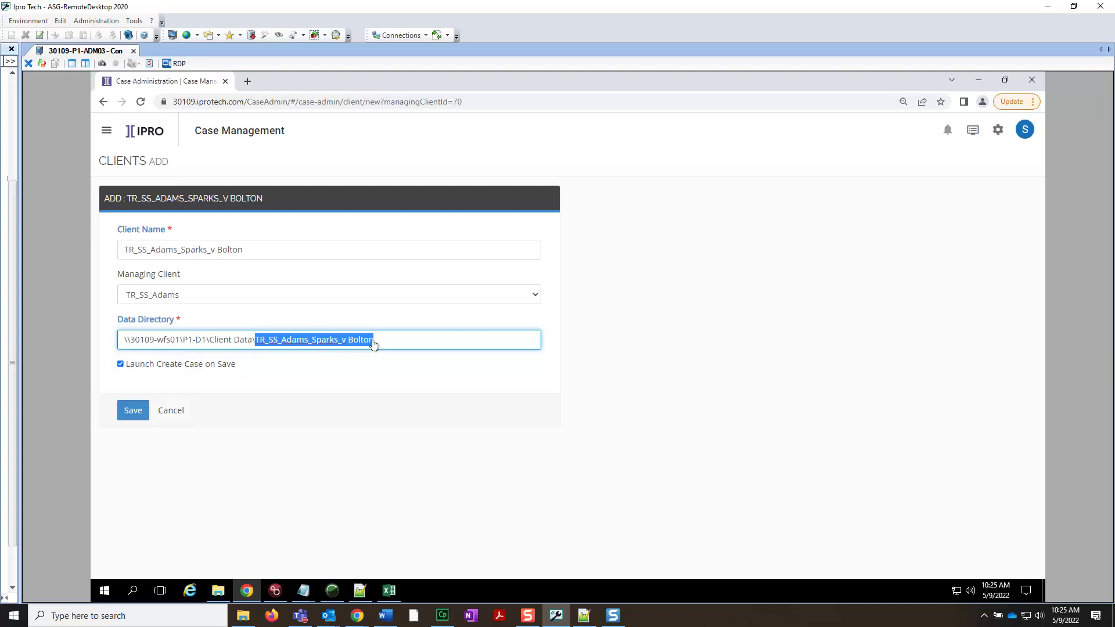
{"action": "left_click", "coordinate": [131, 412]}
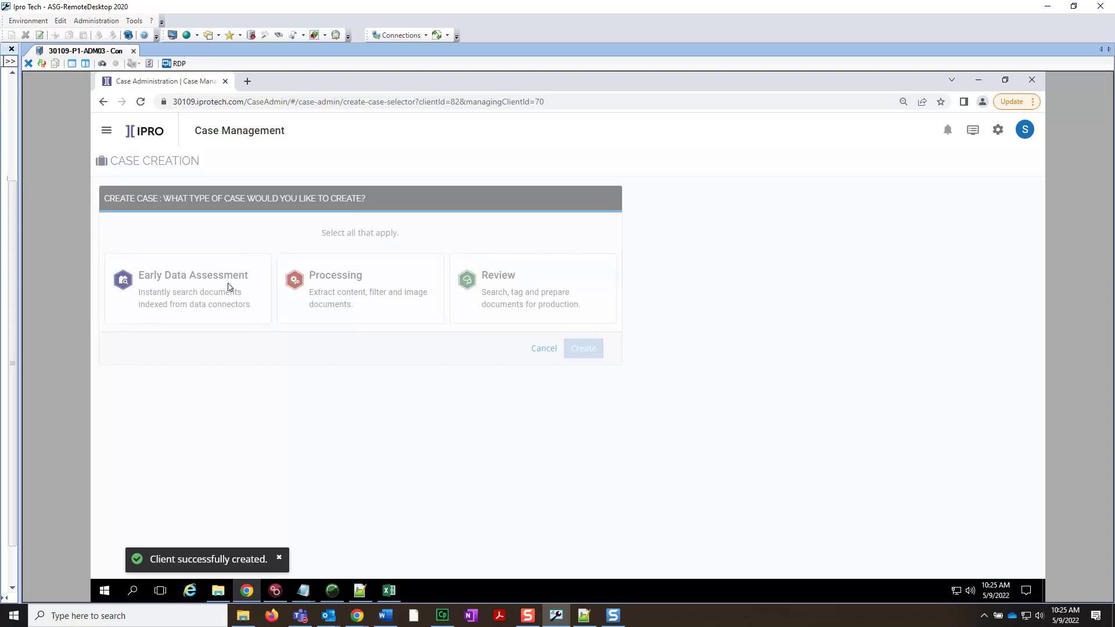
Choose Early Data Assessment, Processing and Review as the case types and start creating the case.
{"action": "left_click", "coordinate": [229, 287]}
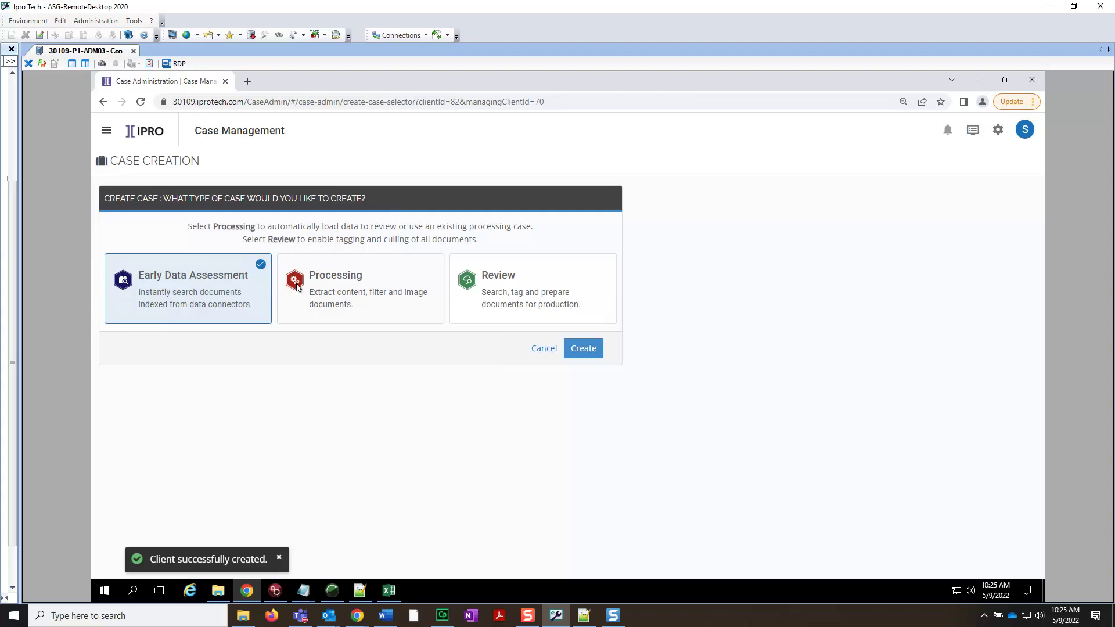
{"action": "left_click", "coordinate": [297, 287]}
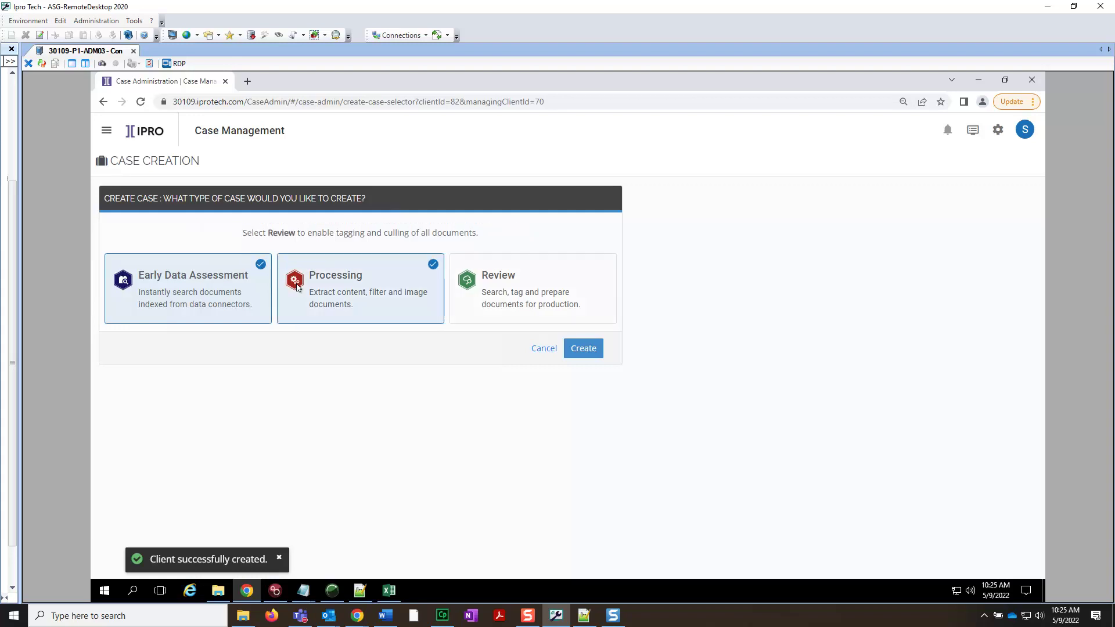
{"action": "left_click", "coordinate": [473, 293]}
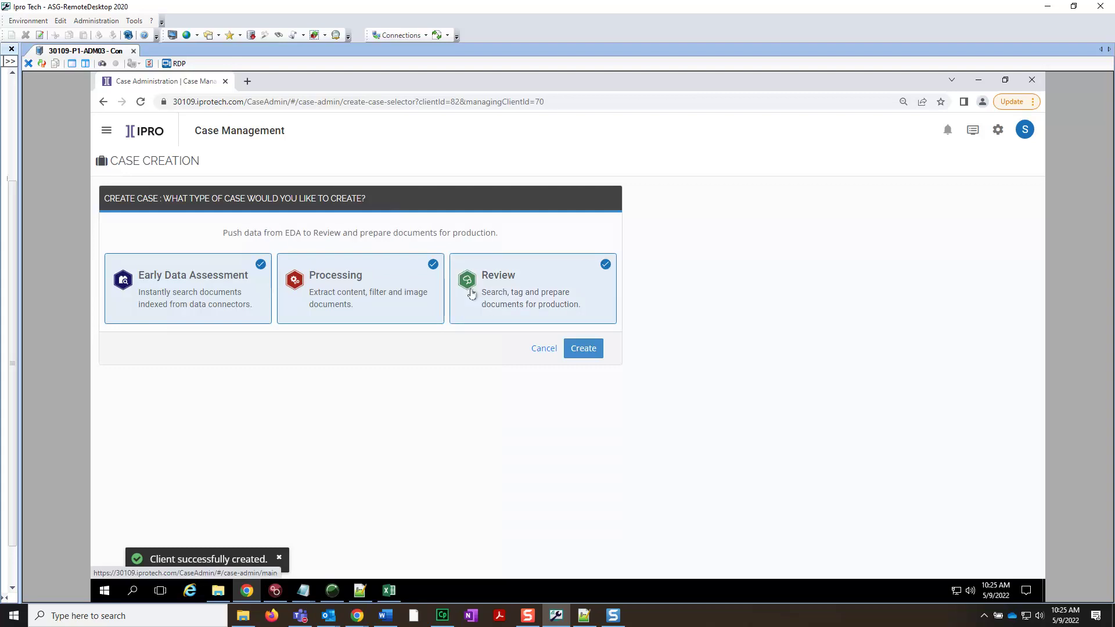
{"action": "left_click", "coordinate": [573, 349]}
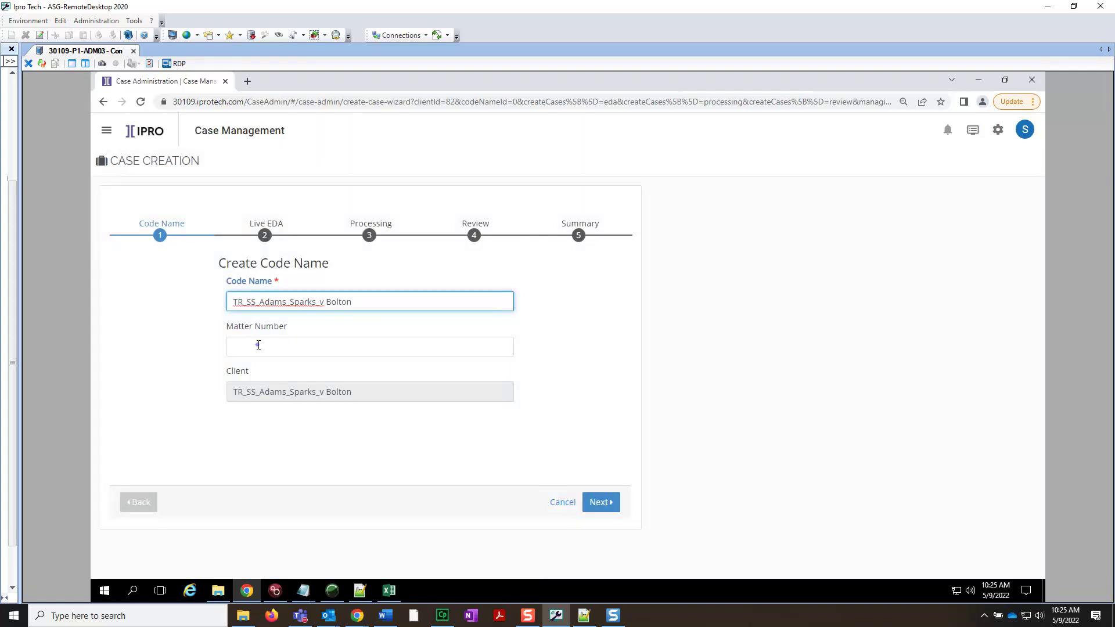
Set the code name's matter number to 4571.1 and continue to the Live EDA stage.
{"action": "left_click", "coordinate": [259, 347]}
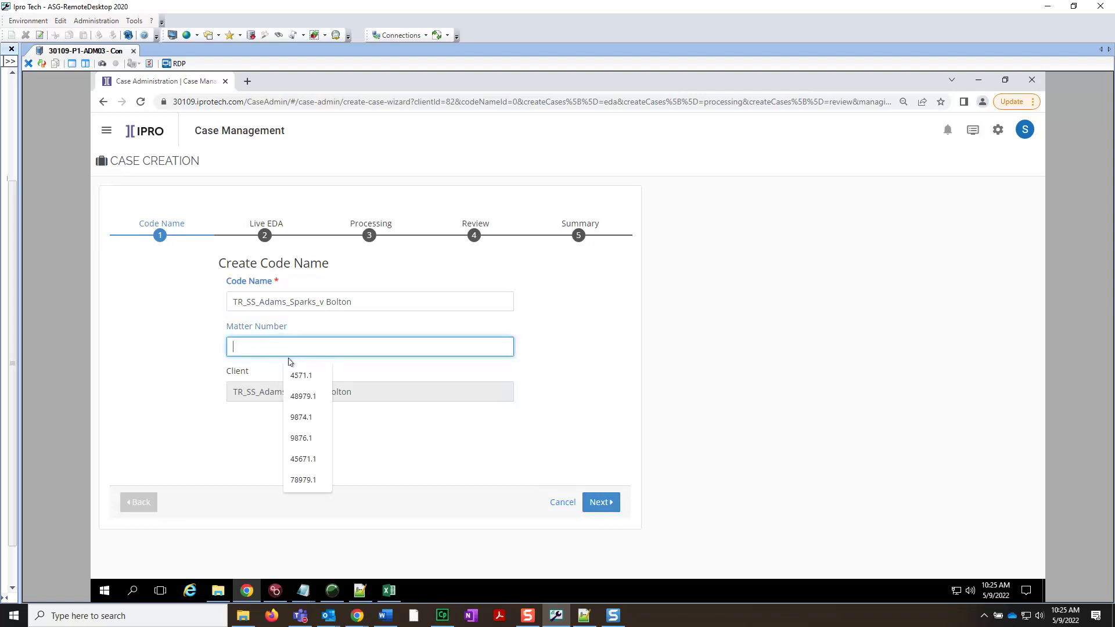
{"action": "left_click", "coordinate": [298, 377]}
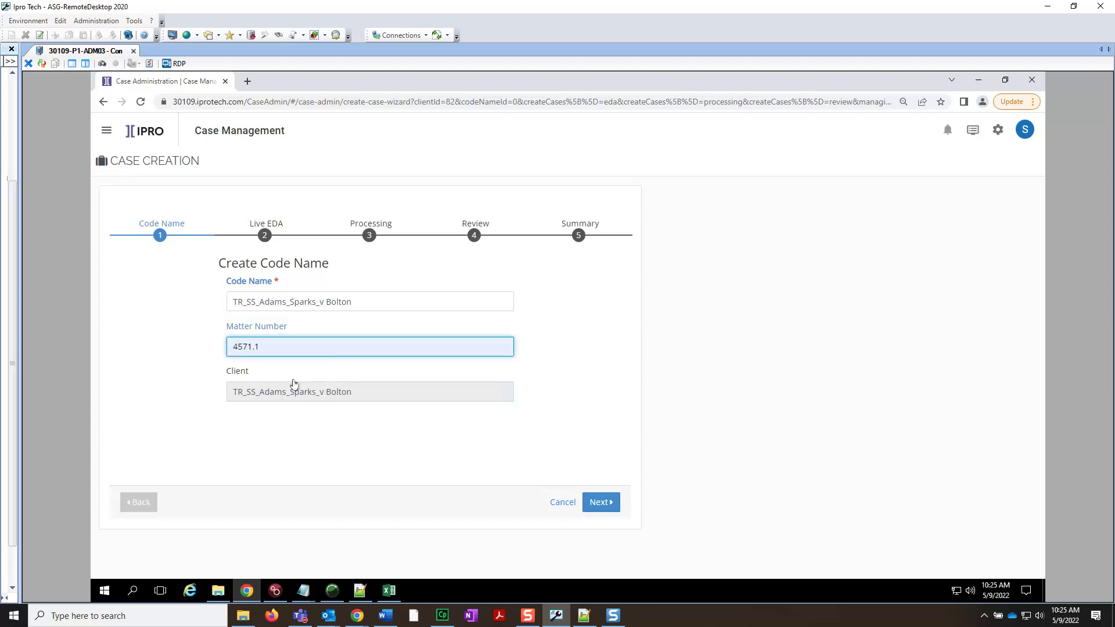
{"action": "left_click", "coordinate": [599, 503]}
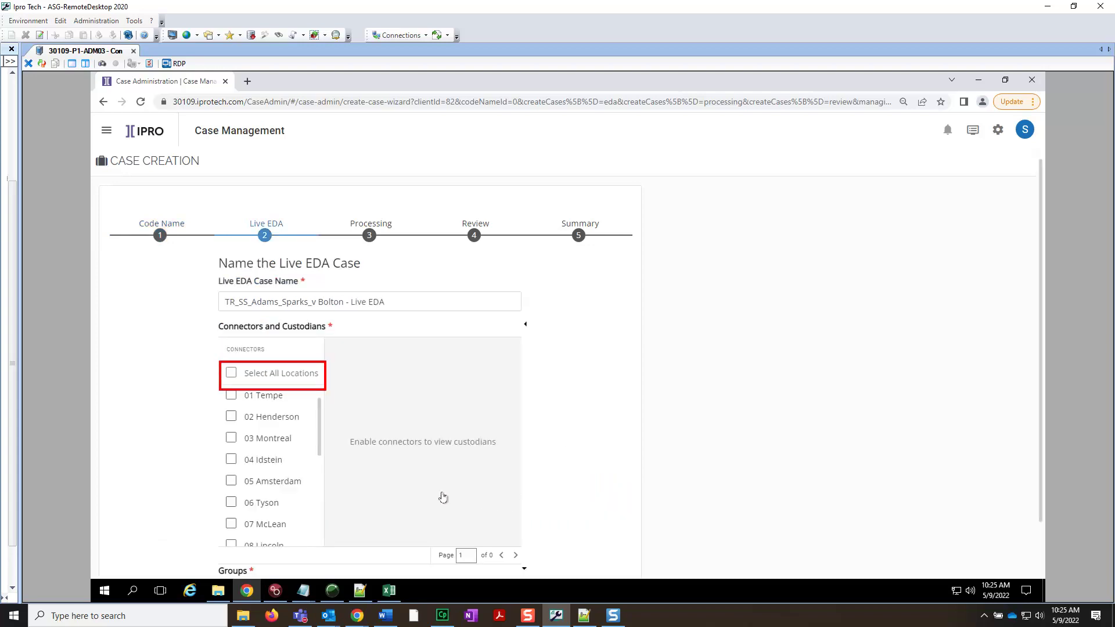
Include all connector locations and all custodians in the Live EDA case, and continue to the Processing stage.
{"action": "left_click", "coordinate": [230, 374]}
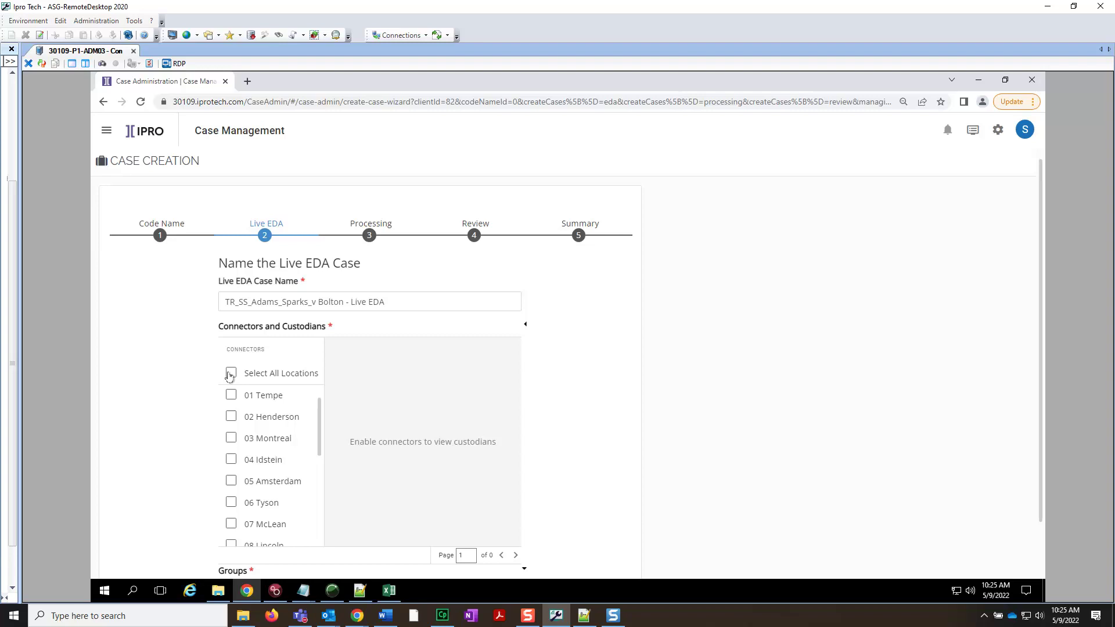
{"action": "left_click", "coordinate": [230, 373]}
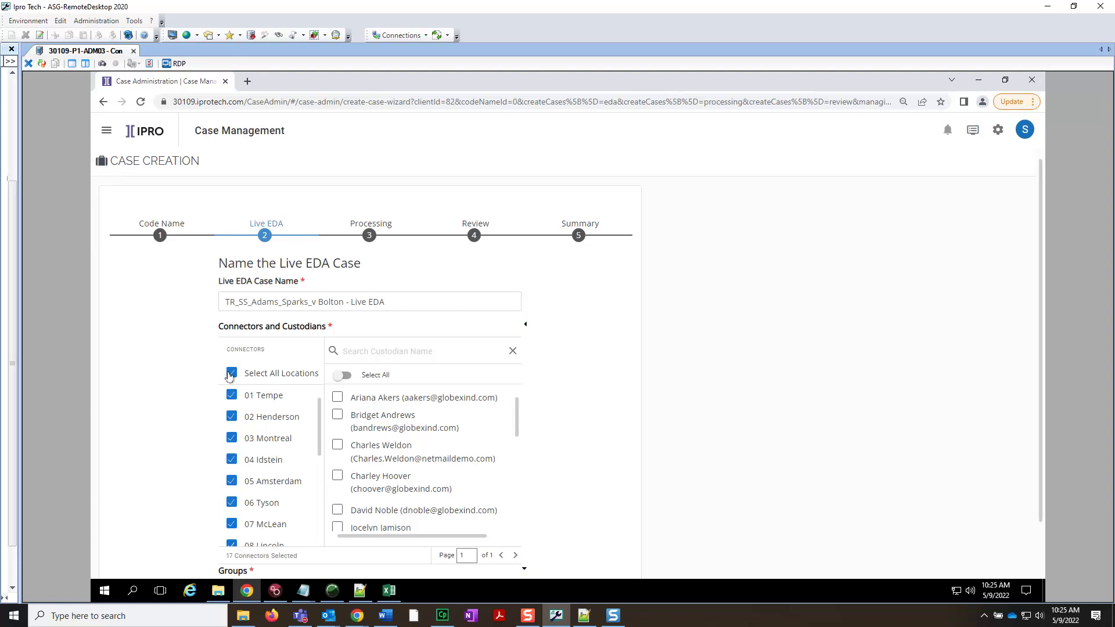
{"action": "left_click", "coordinate": [348, 376]}
{"action": "scroll", "coordinate": [560, 535], "scroll_direction": "down", "scroll_amount": 1}
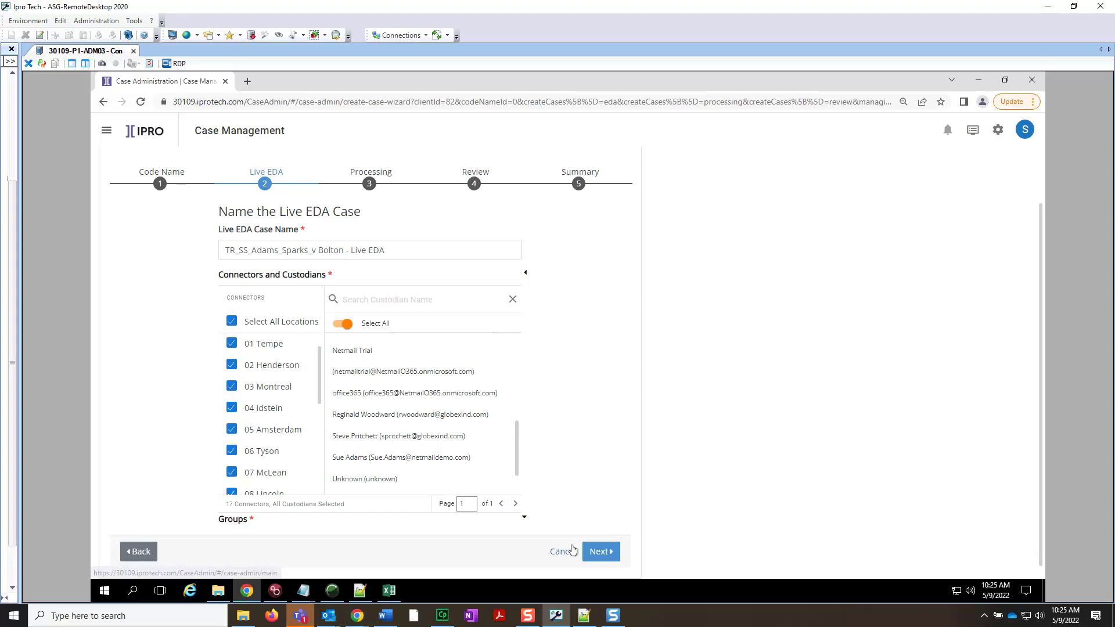
{"action": "left_click", "coordinate": [601, 551]}
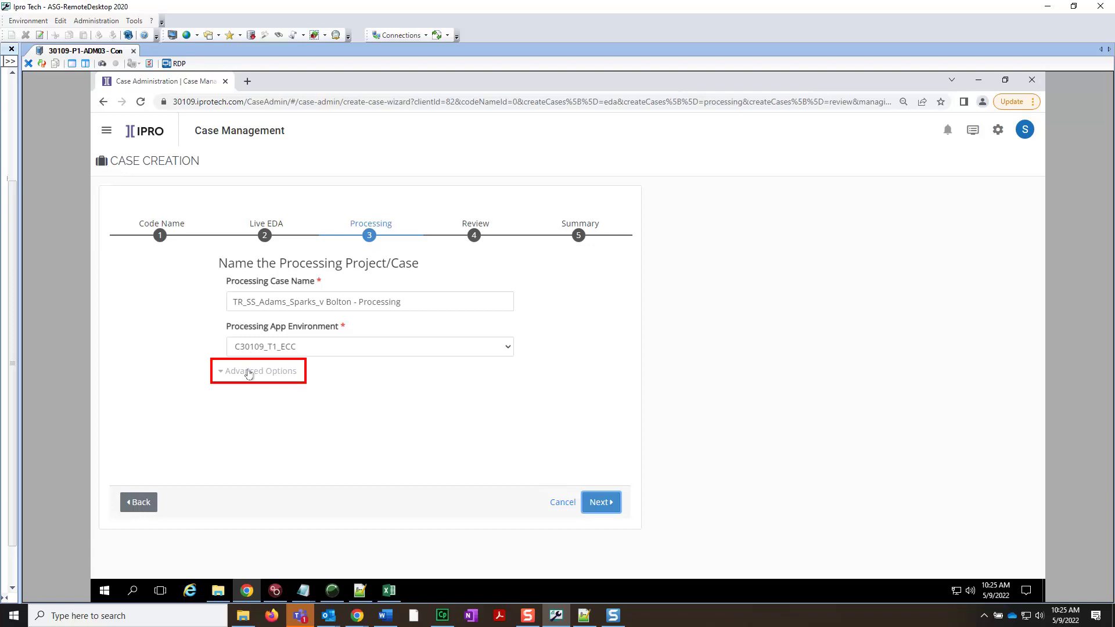
Show the advanced template options for the Processing and Review cases, keep the default templates, and continue to the summary.
{"action": "left_click", "coordinate": [248, 373]}
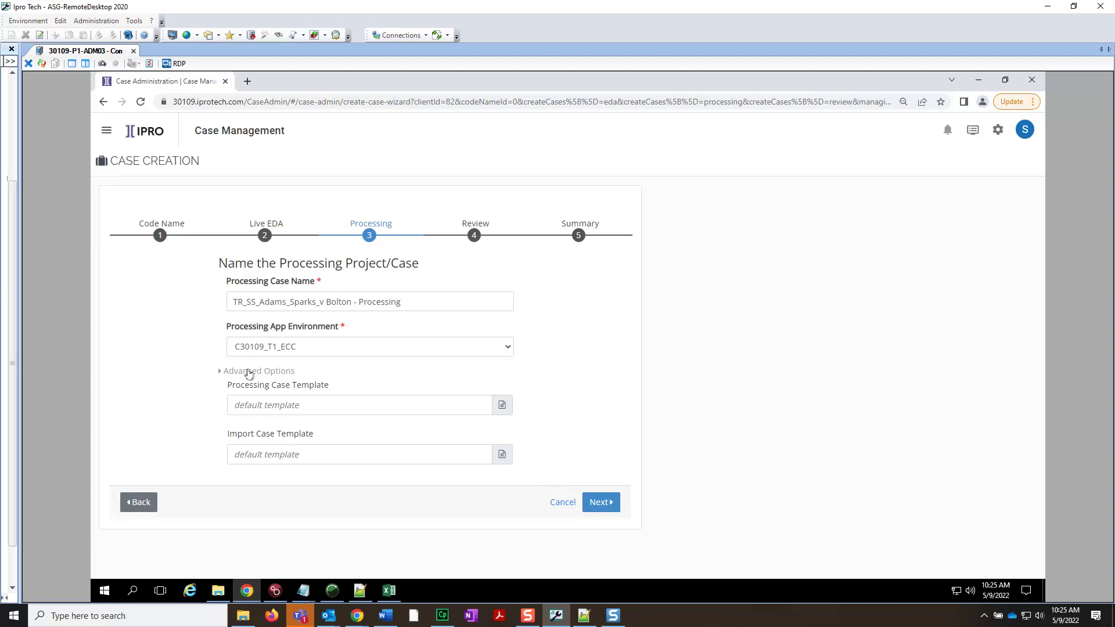
{"action": "left_click", "coordinate": [588, 501]}
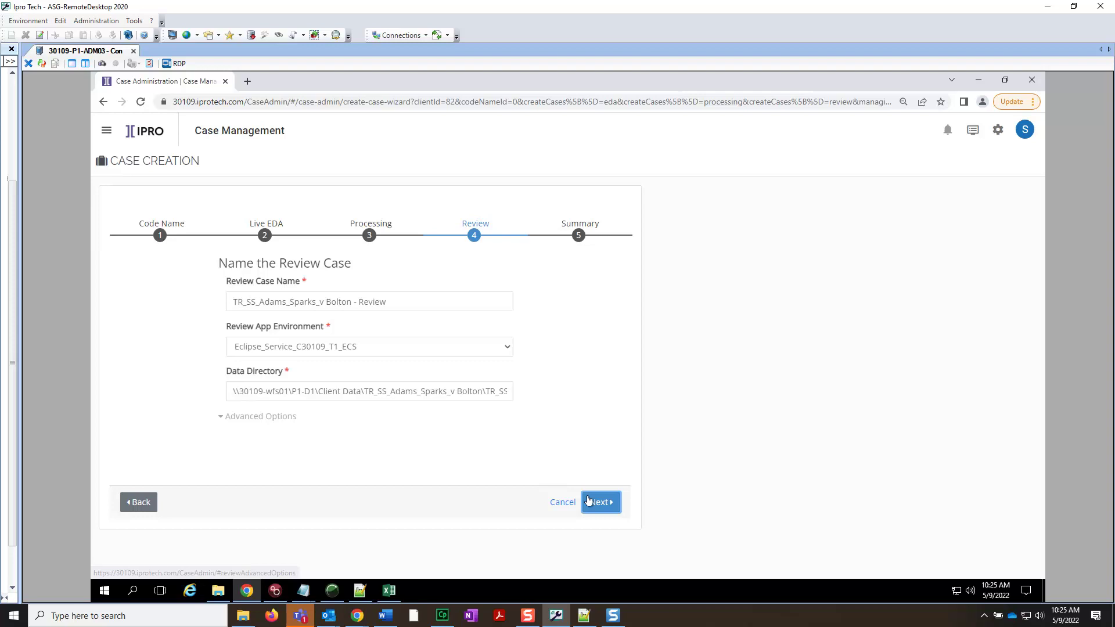
{"action": "left_click", "coordinate": [224, 418]}
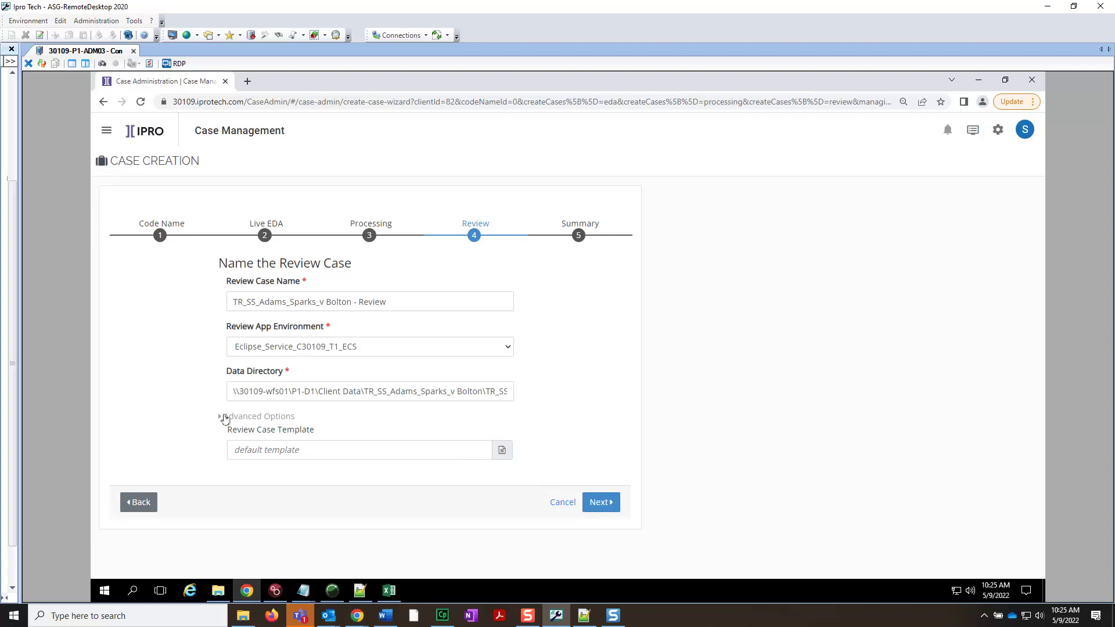
{"action": "left_click", "coordinate": [604, 503]}
Create the case from the summary and open the notifications to check its creation progress.
{"action": "scroll", "coordinate": [543, 491], "scroll_direction": "down", "scroll_amount": 2}
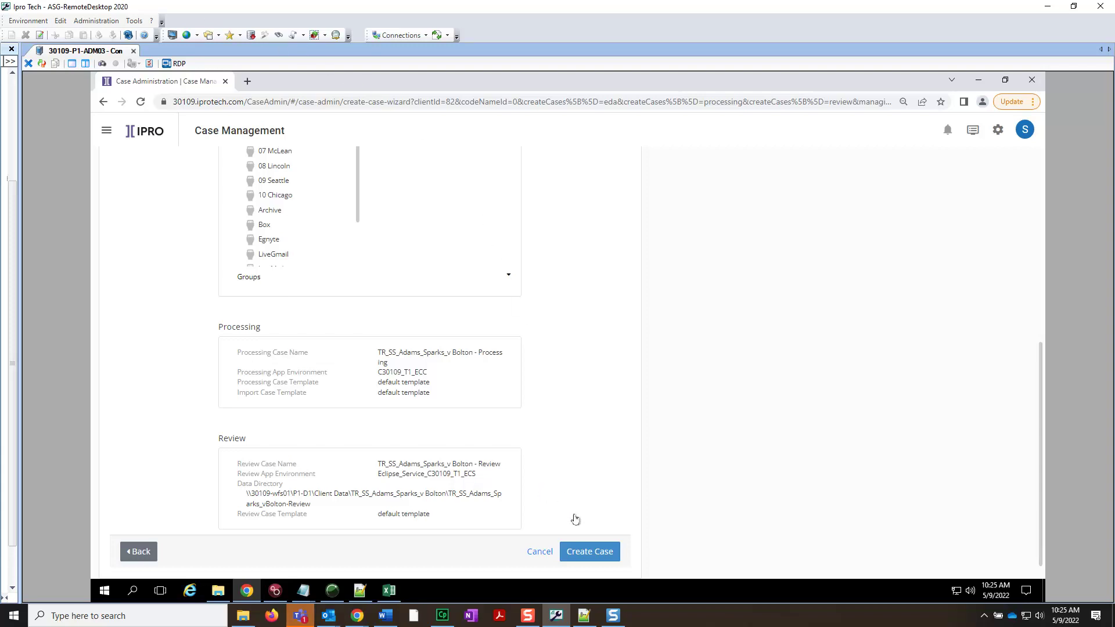
{"action": "left_click", "coordinate": [579, 550]}
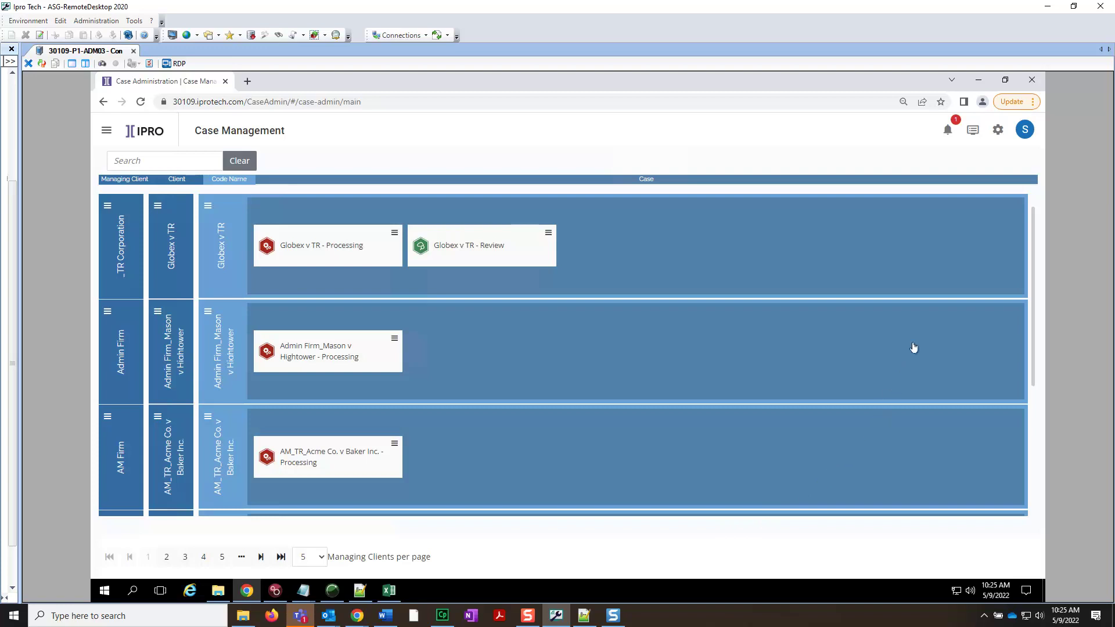
{"action": "left_click", "coordinate": [947, 129]}
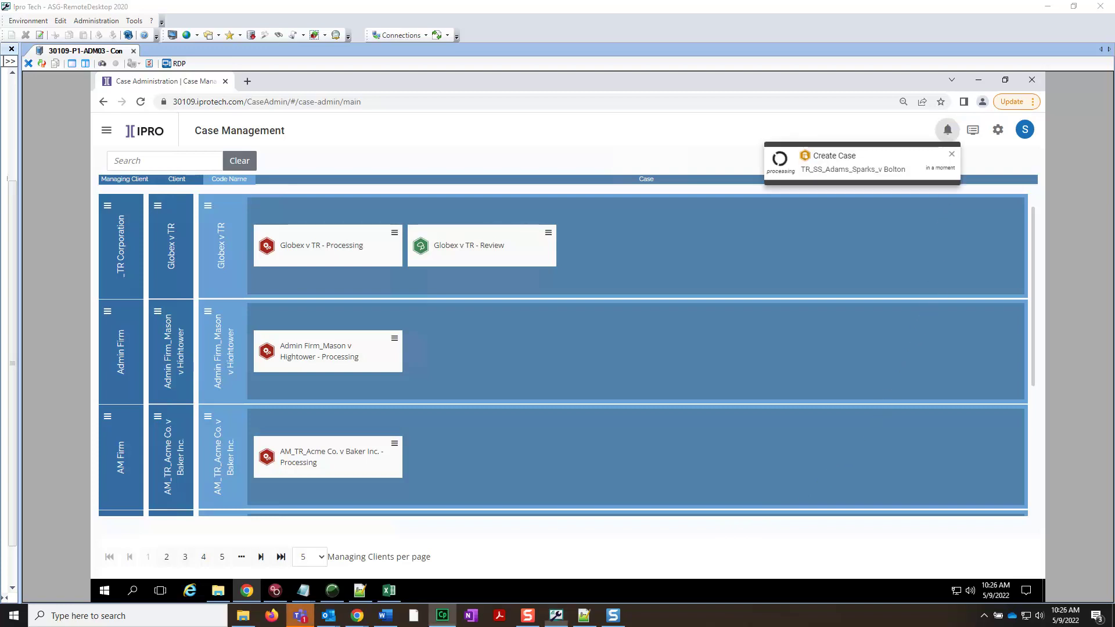